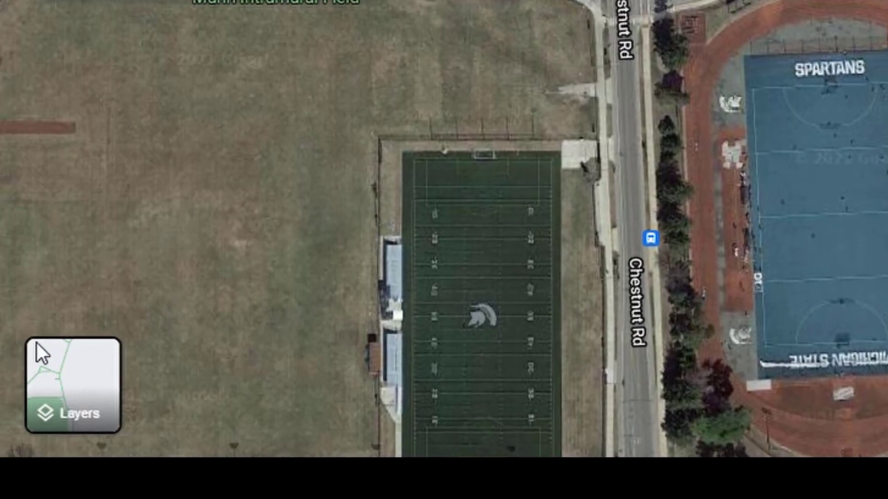
Turn on globe view, tilt Spartan Stadium into 3D, then go to the YouTube video
mouse_move(74, 384)
left_click(424, 416)
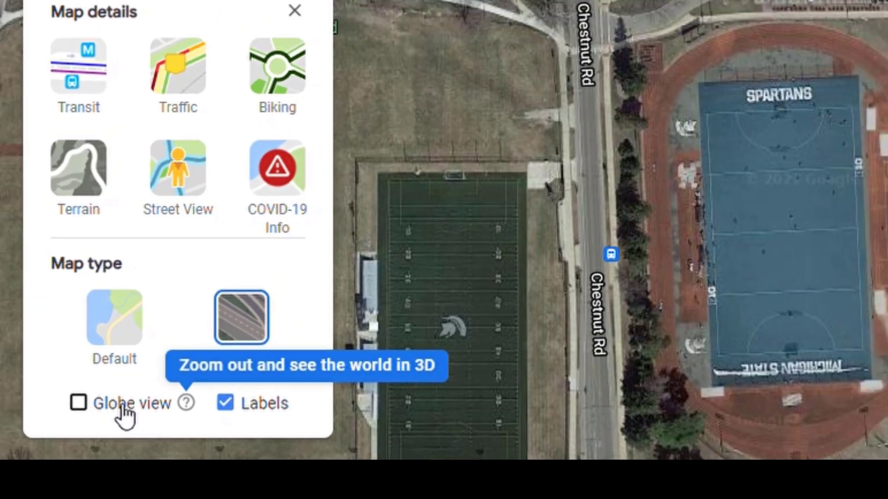
left_click(128, 398)
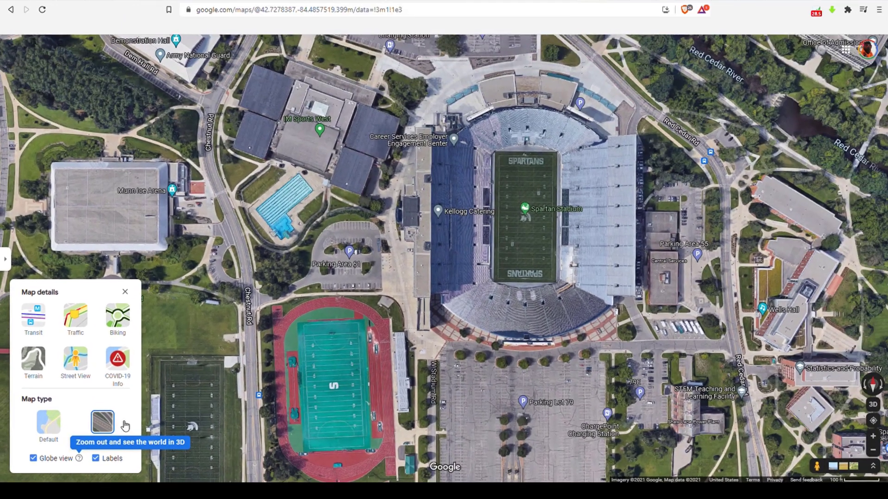
left_click(871, 405)
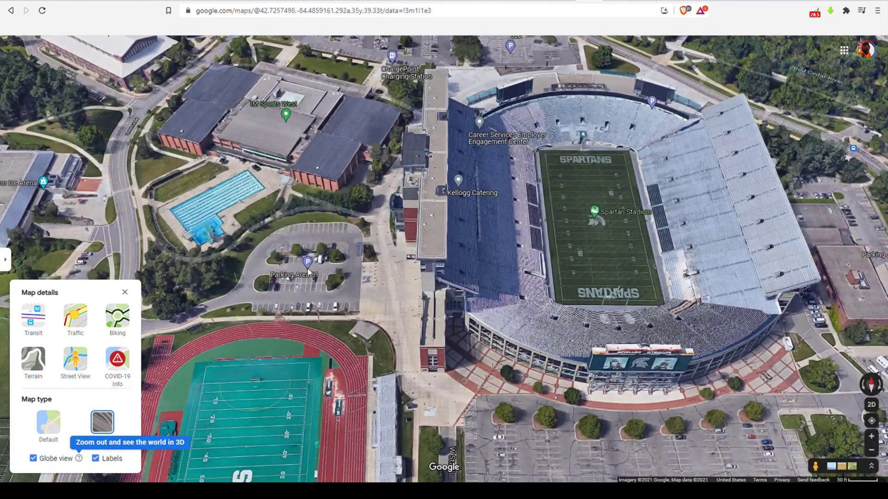
left_click(560, 3)
Scroll through the YouTube comments about globe view being grayed out
scroll(331, 325, "down", 6)
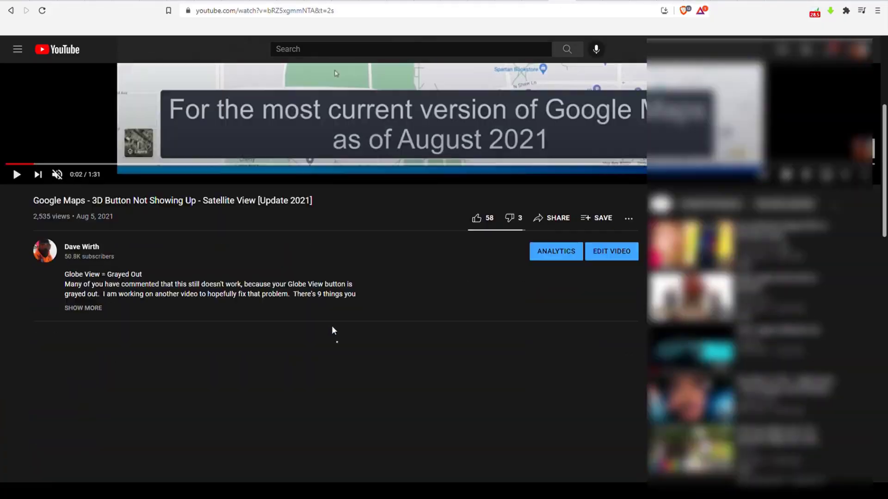
scroll(332, 329, "down", 2)
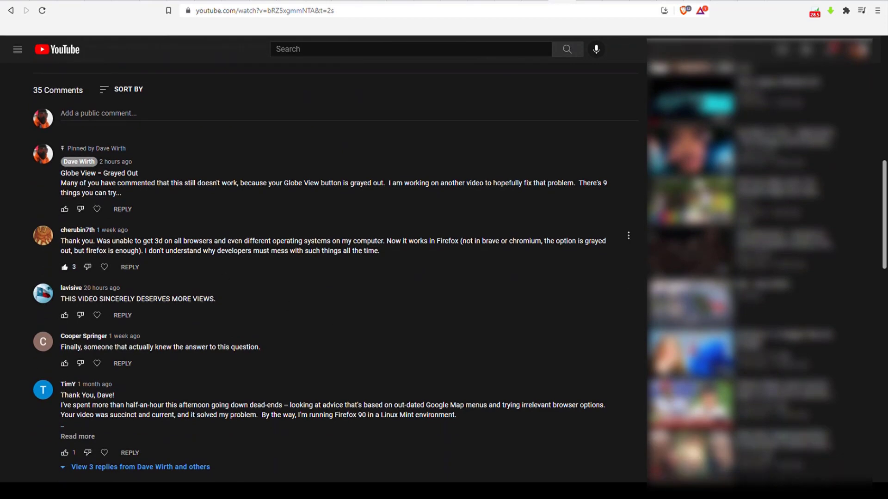
scroll(124, 294, "down", 3)
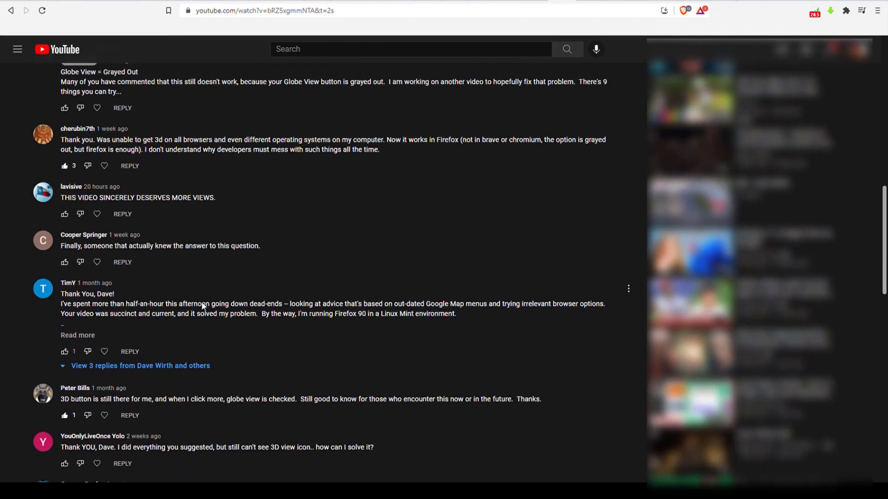
scroll(153, 327, "down", 2)
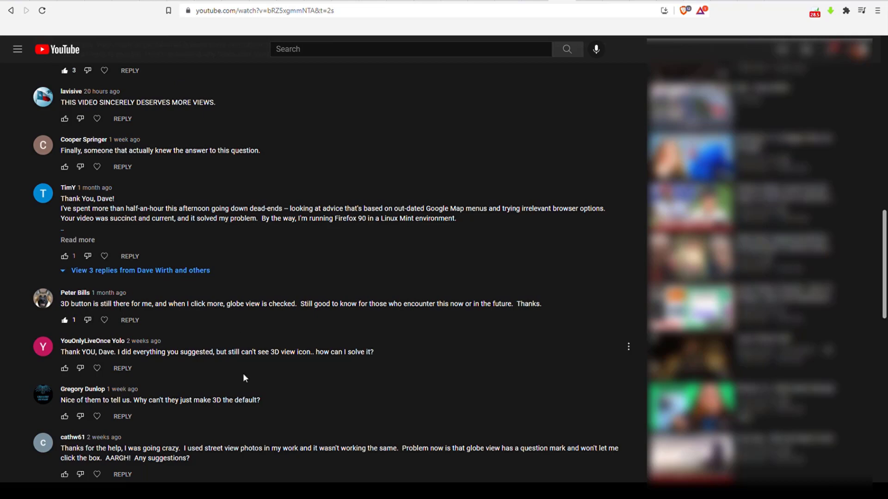
scroll(292, 389, "down", 3)
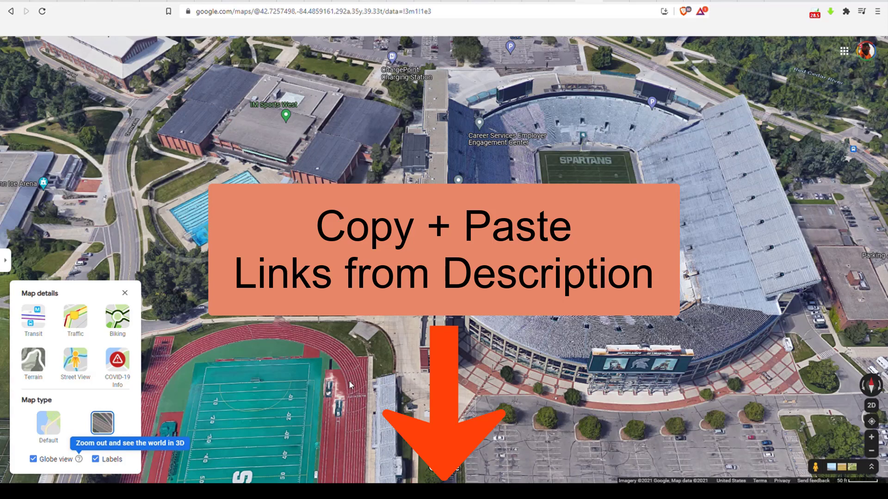
Select the map coordinates, then the whole Google Maps URL in the address bar
left_click_drag(302, 11, 389, 11)
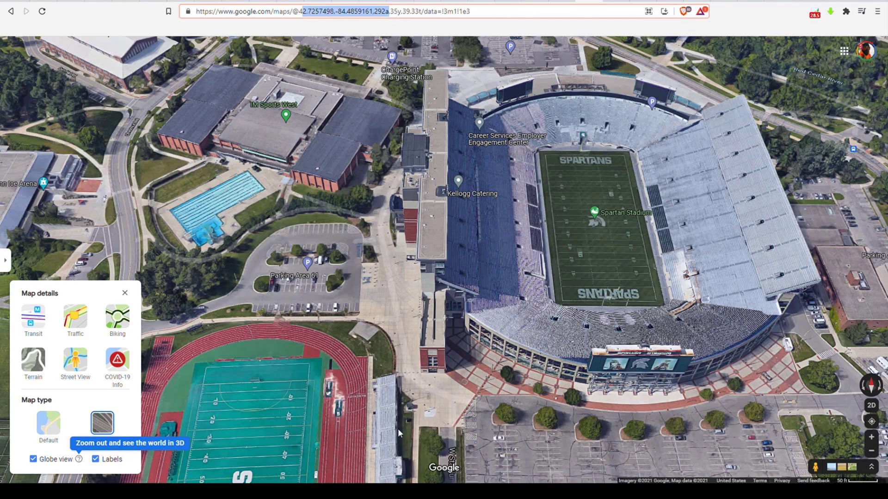
left_click_drag(470, 11, 187, 11)
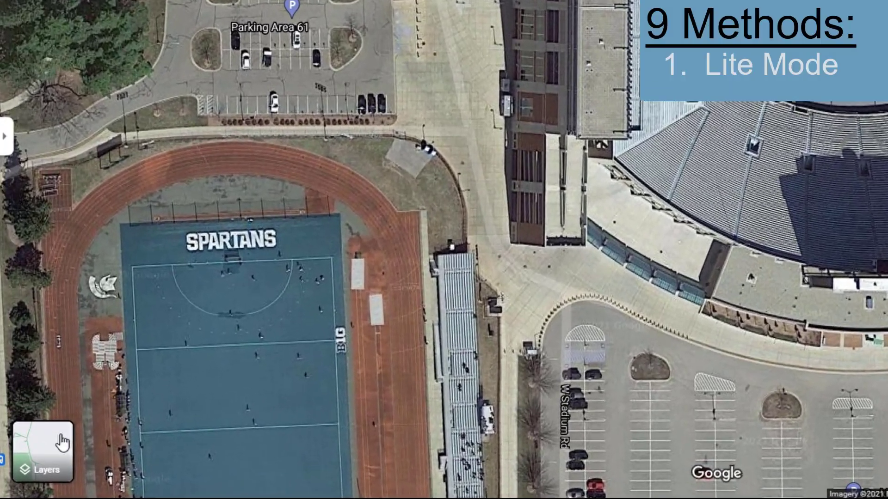
Set the map type back to Satellite and switch from 2D Lite mode to full 3D Maps
left_click(39, 454)
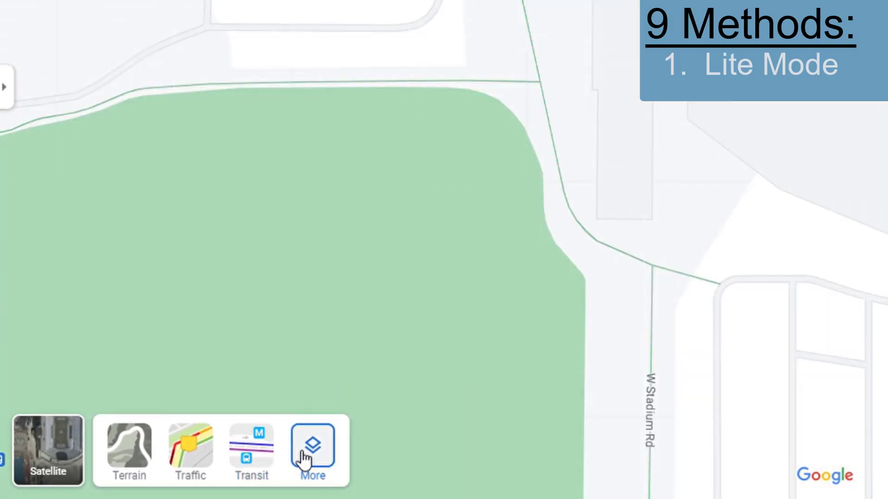
left_click(303, 457)
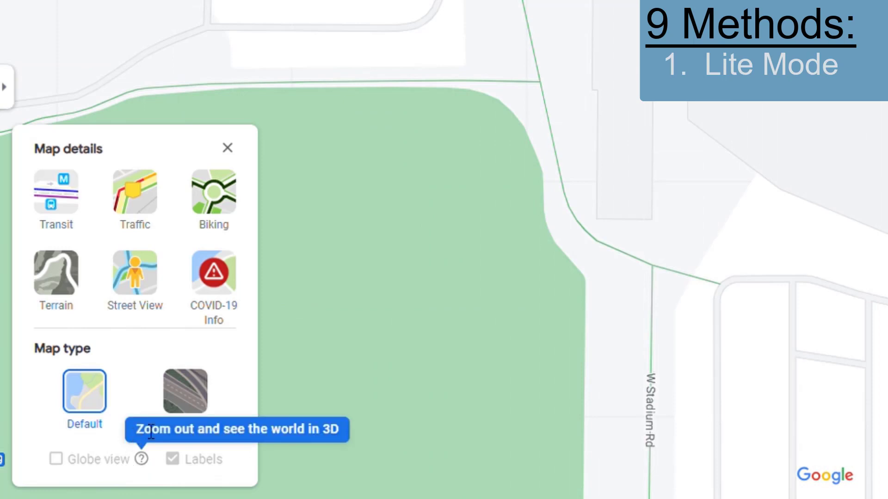
left_click(197, 403)
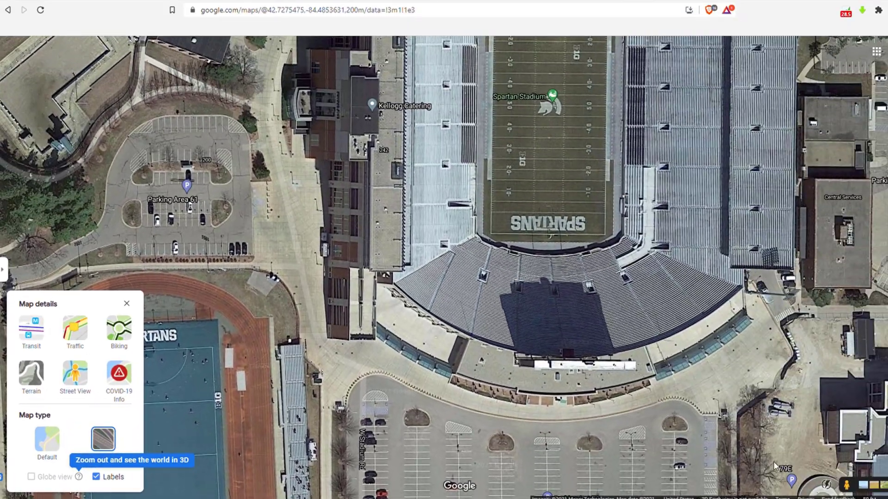
scroll(815, 450, "down", 1)
scroll(815, 449, "up", 1)
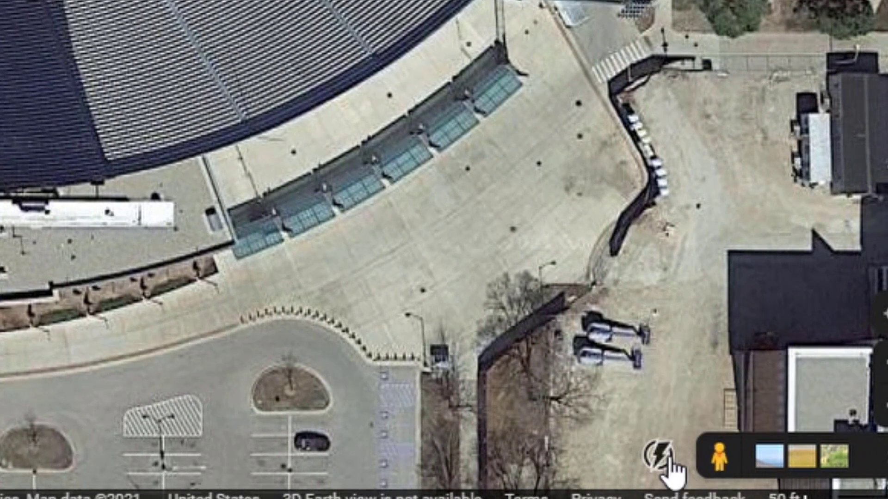
left_click(670, 461)
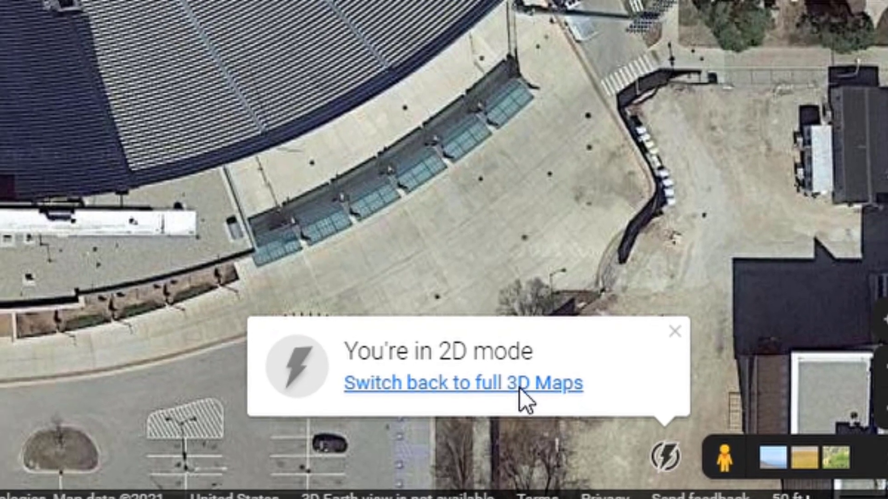
left_click(519, 388)
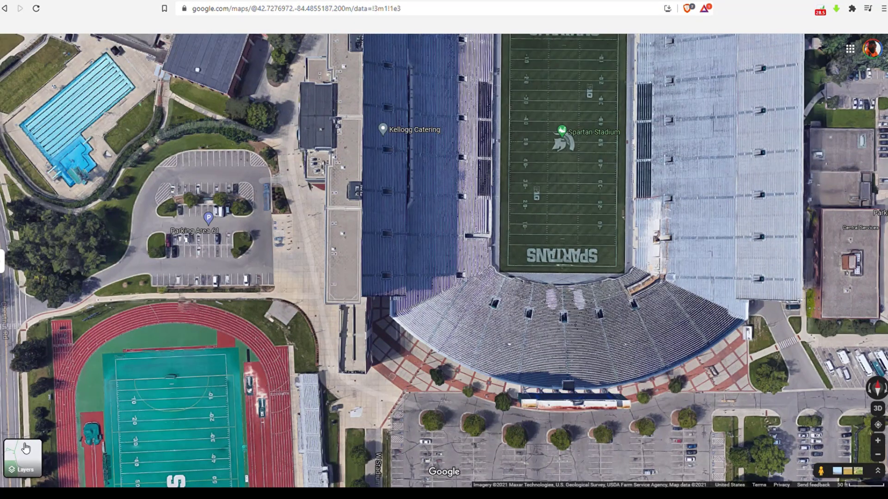
Confirm Globe view in Map details and tilt the stadium map into 3D
mouse_move(25, 446)
mouse_move(23, 458)
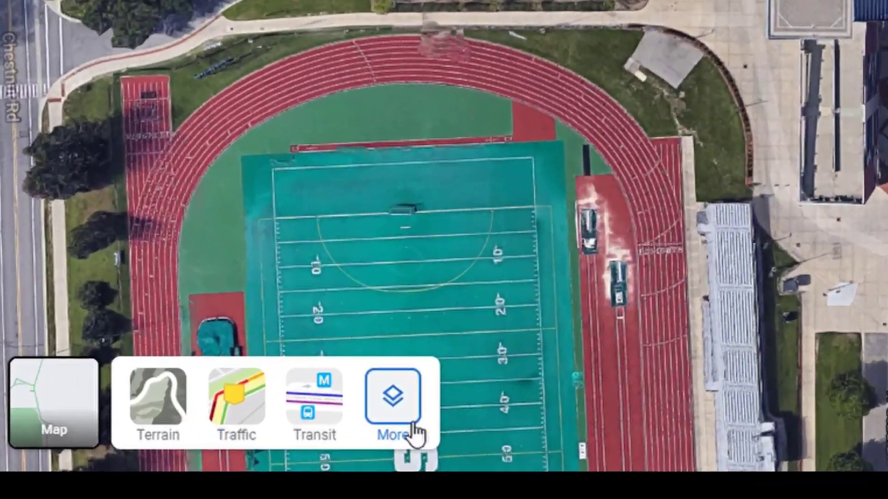
left_click(174, 472)
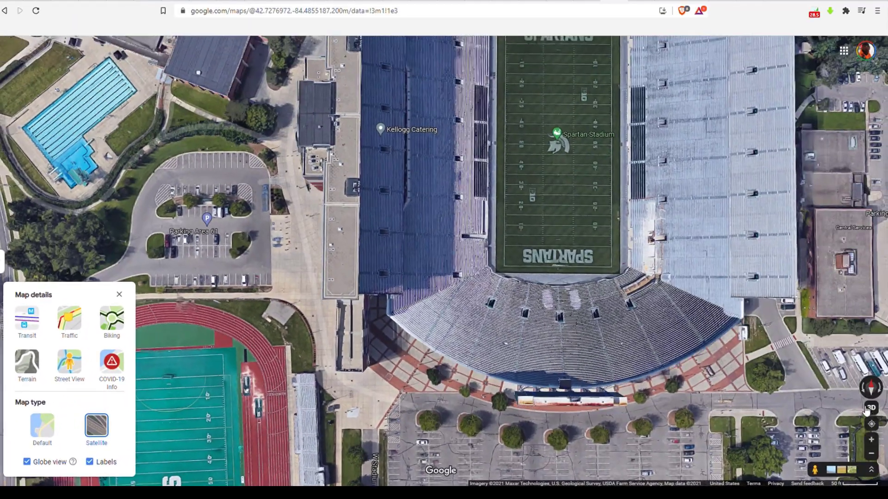
left_click(870, 407)
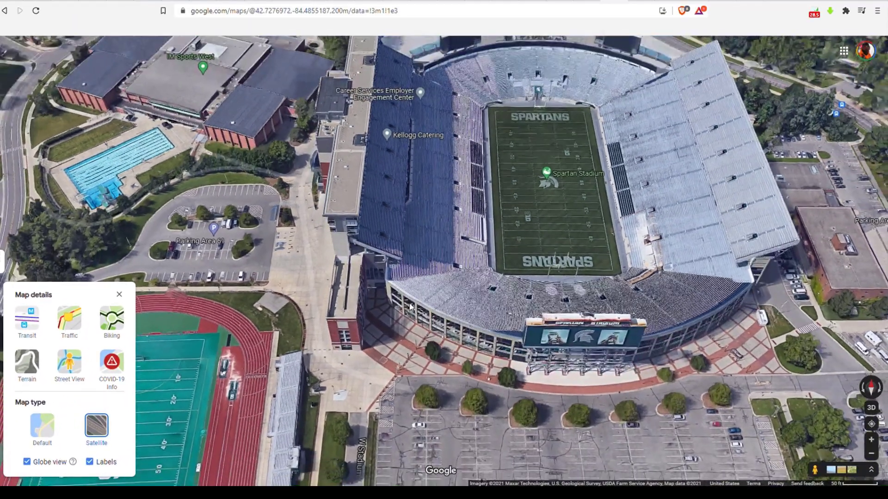
left_click(536, 293)
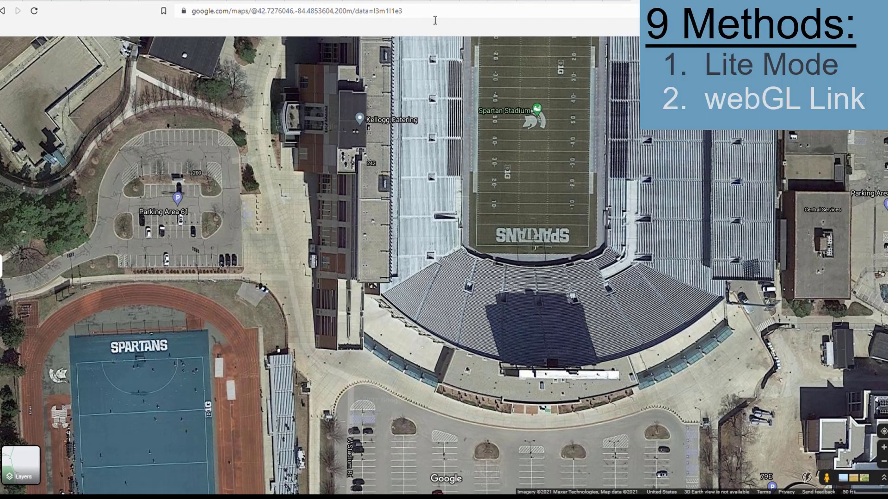
Paste and load the maps?force=webgl link in the address bar
left_click(435, 13)
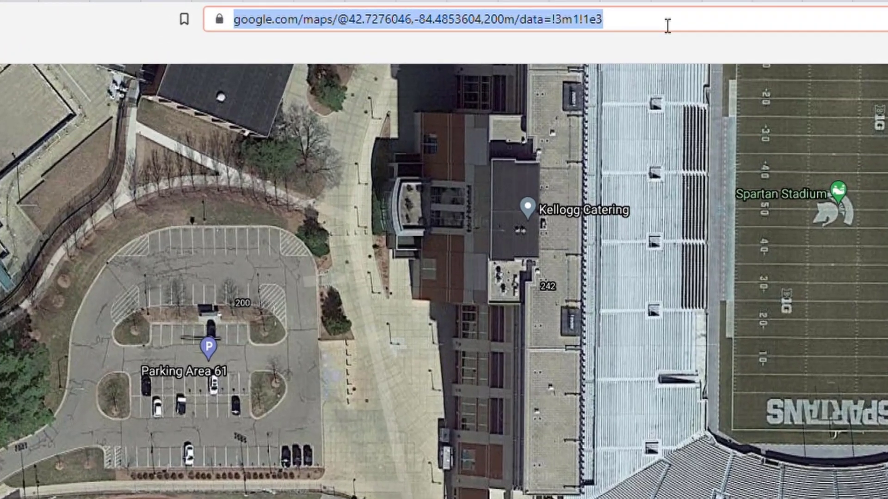
type("https://www.google.com/maps?force=webgl")
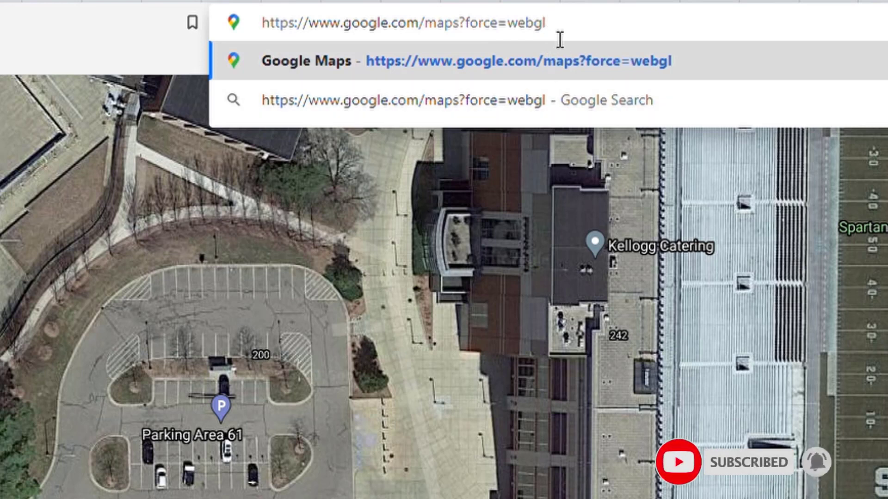
key("Return")
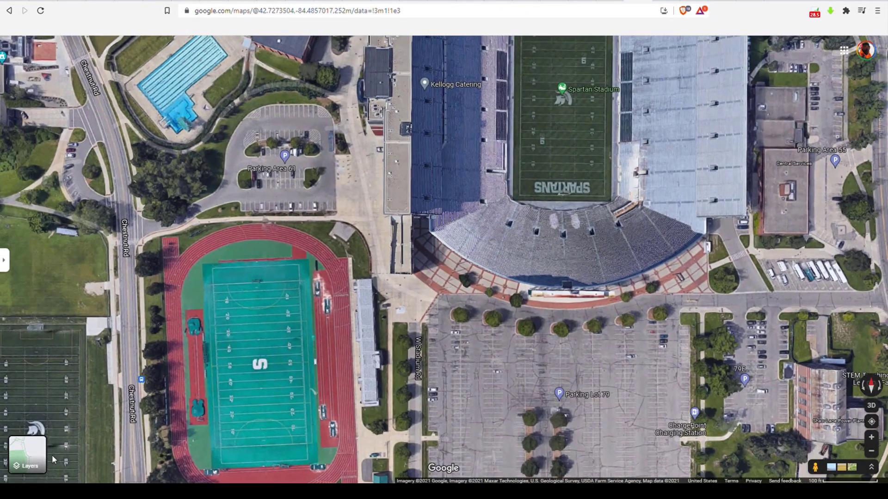
Switch the map to Default, then back to Satellite in the map type options
left_click(28, 455)
left_click(169, 453)
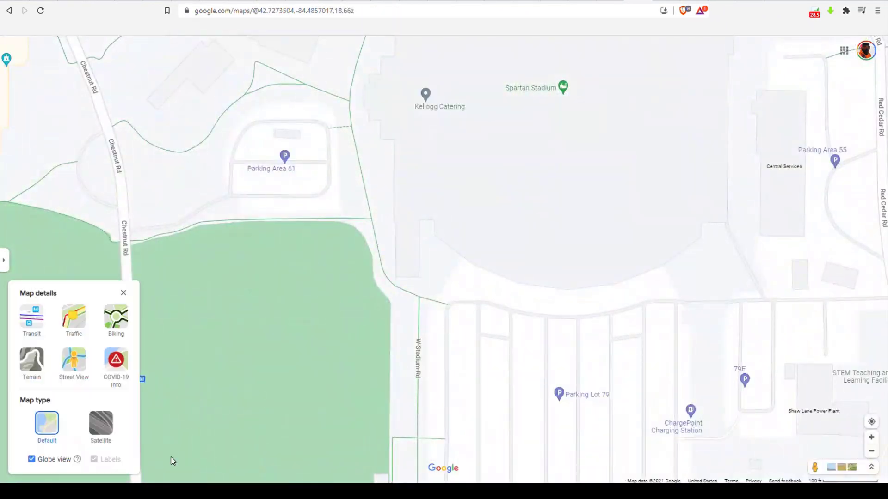
left_click(101, 429)
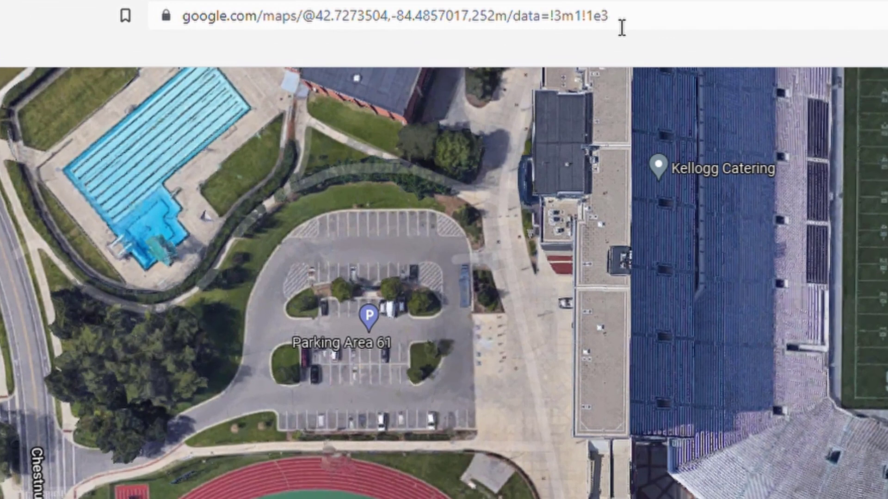
left_click(414, 16)
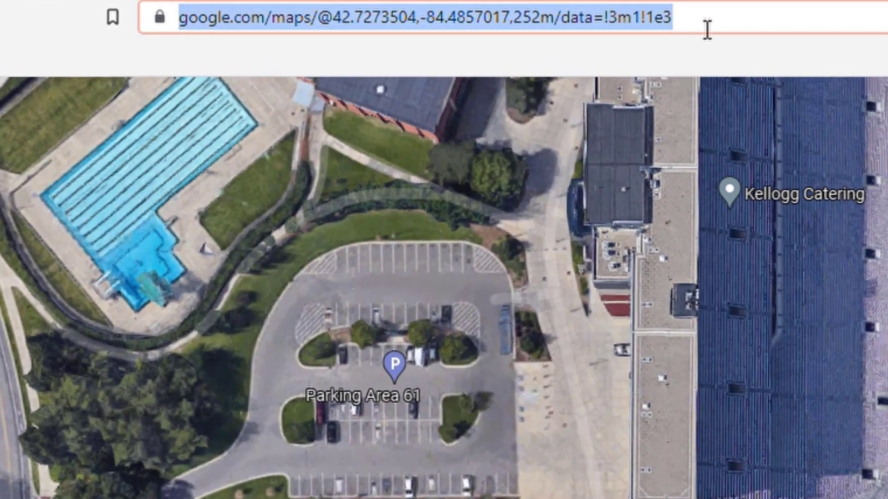
type("https://www.google.com/maps/?force=lite")
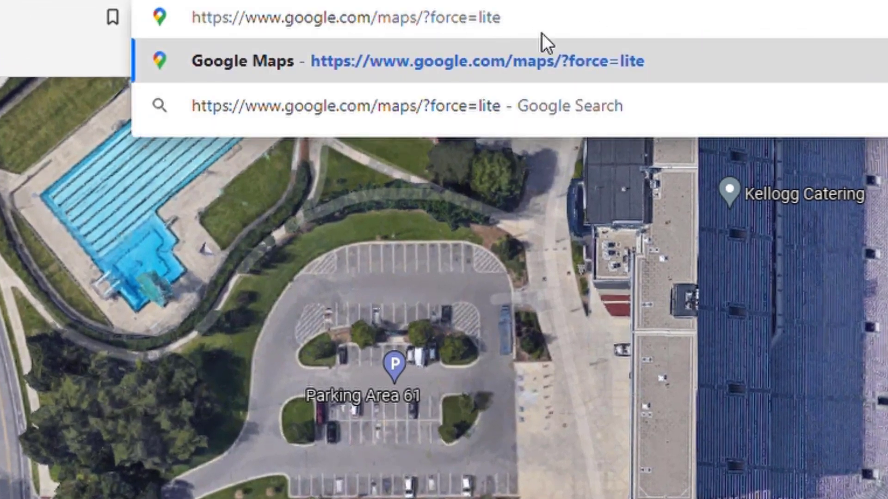
double_click(492, 31)
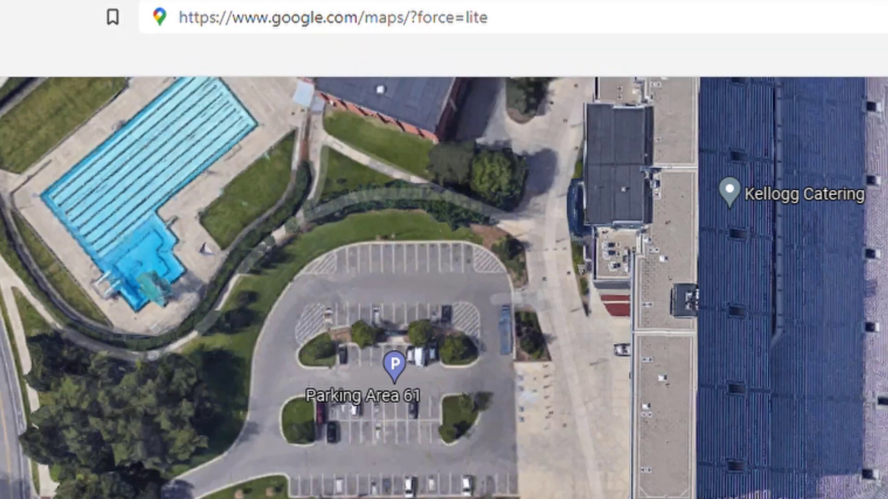
left_click(163, 8)
type("https://www.google.com/maps?output=classic")
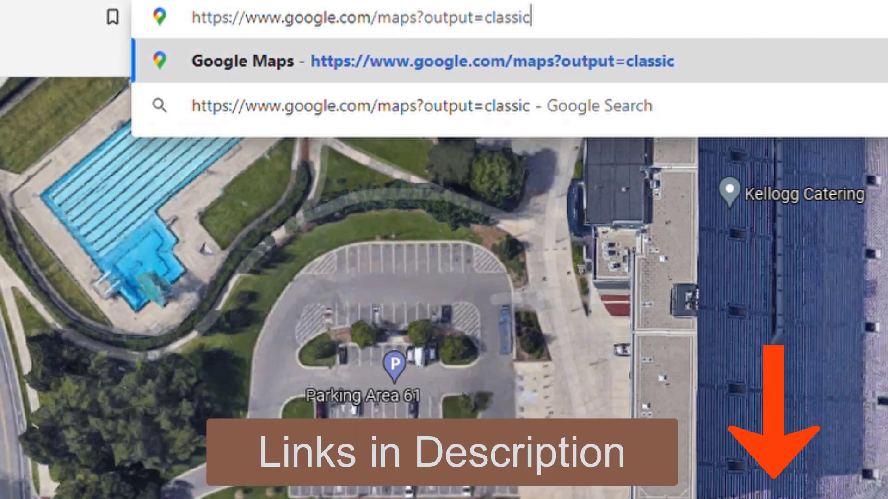
key("Return")
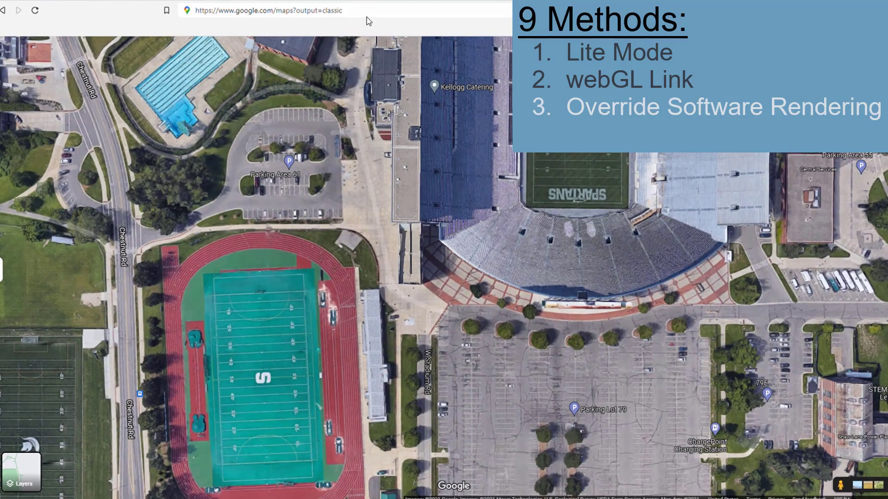
Open the chrome://flags experiments page
left_click_drag(336, 10, 190, 19)
type("chrome://flags")
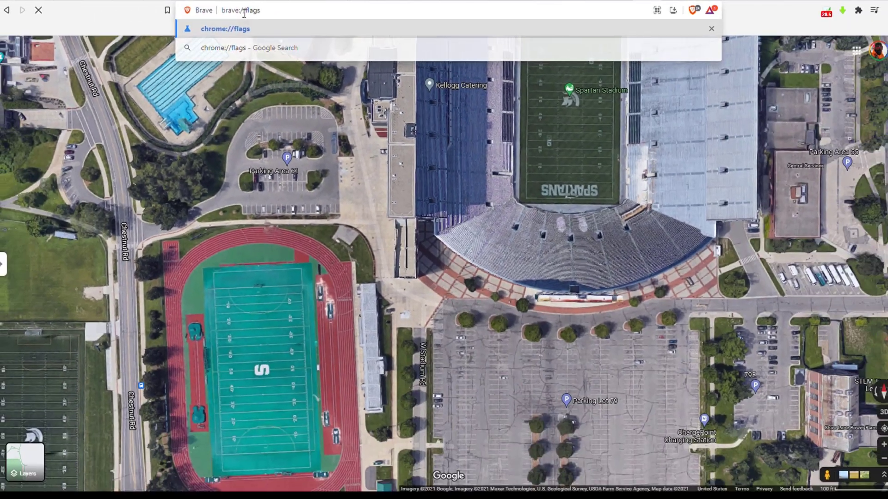
key("Return")
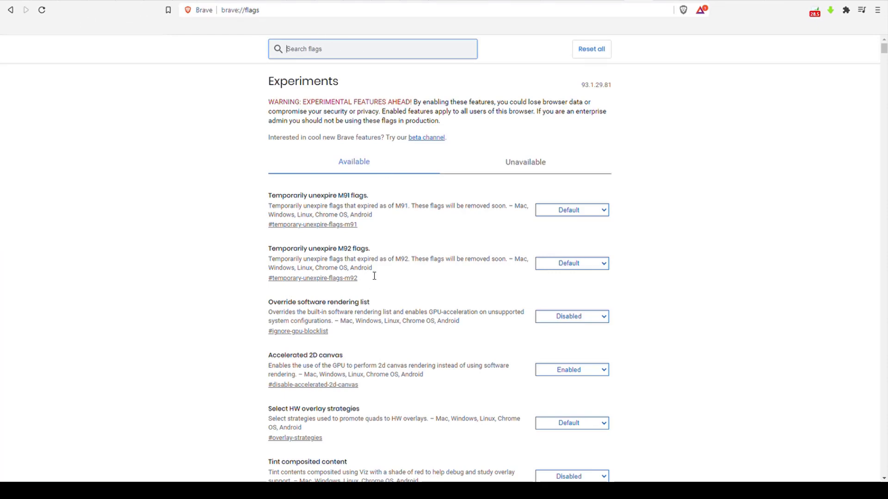
Set the Override software rendering list flag to Enabled
left_click_drag(371, 303, 276, 306)
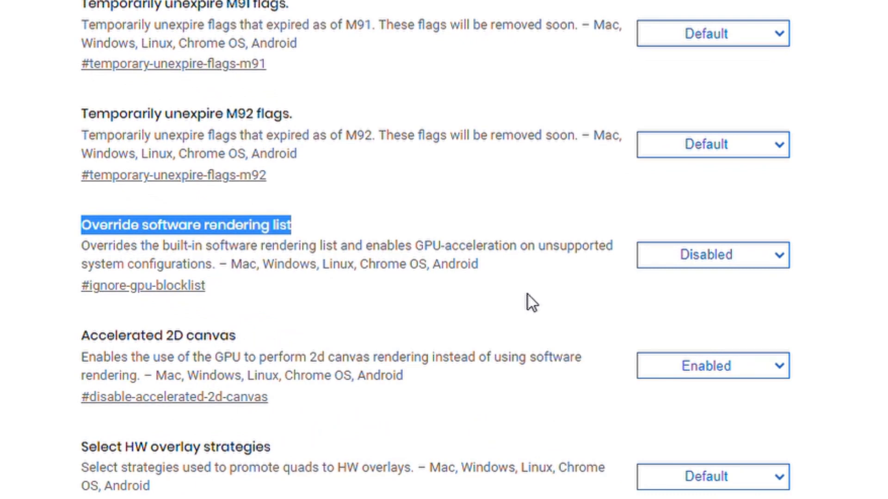
left_click(780, 256)
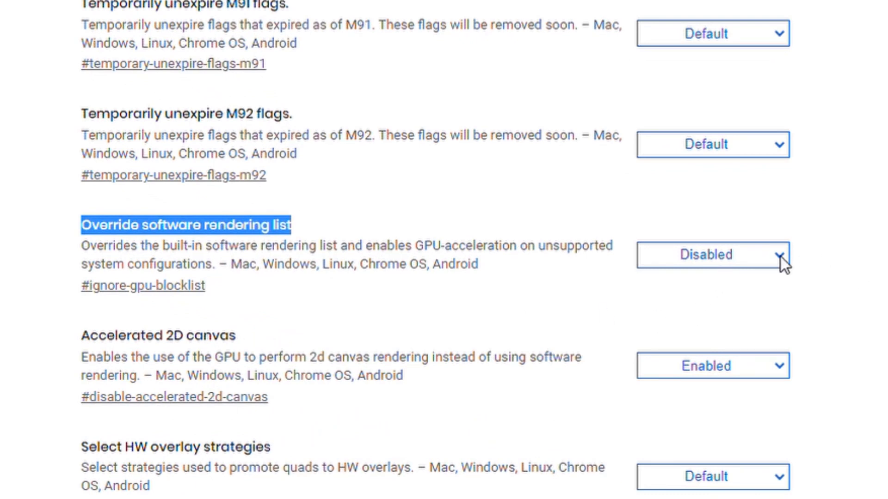
left_click(731, 293)
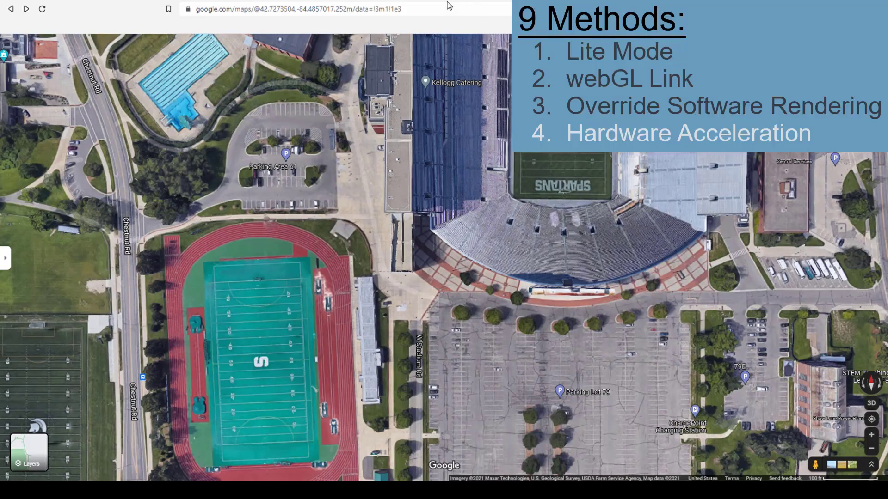
Open the chrome://settings/ page
left_click(199, 10)
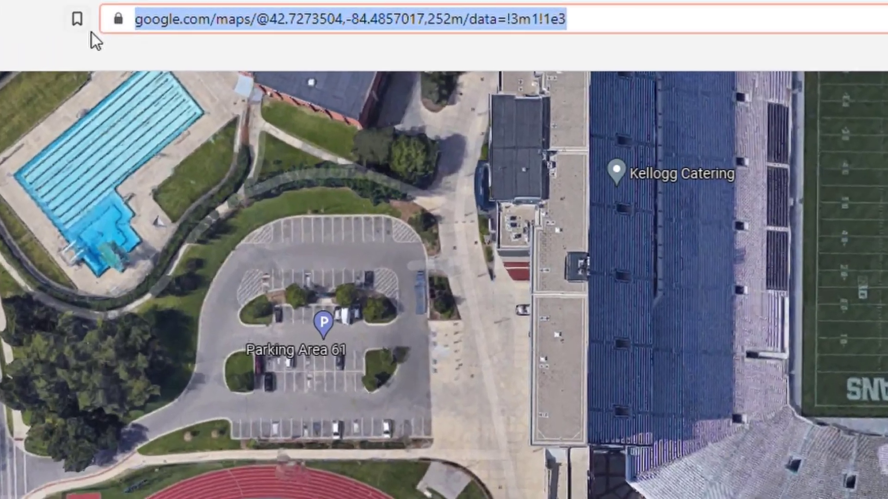
type("chrome://settings/")
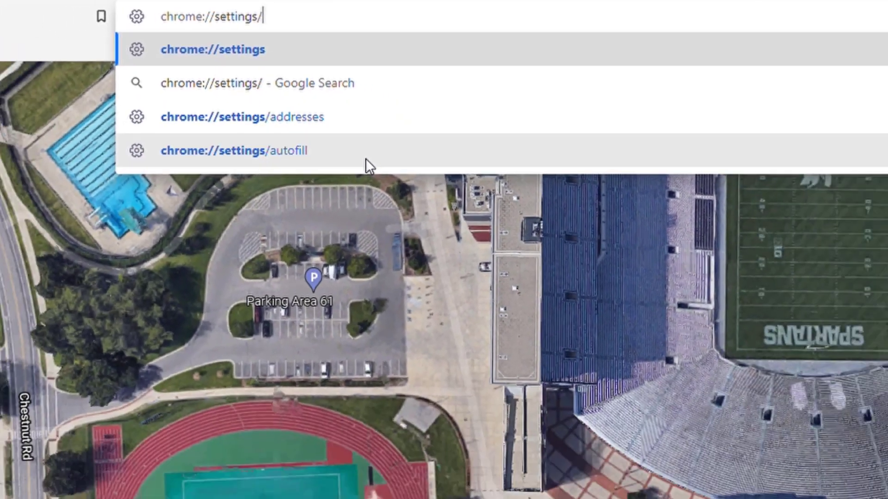
key("Return")
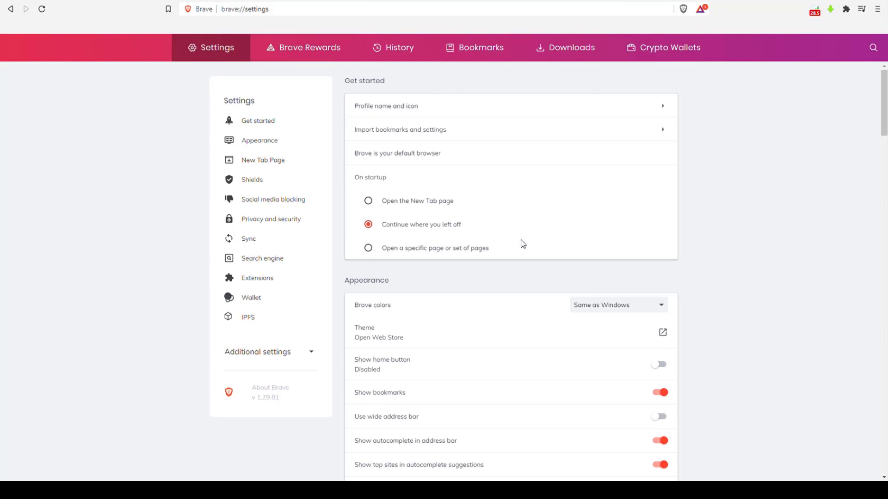
Expand Additional settings and find the System hardware acceleration option
scroll(520, 239, "down", 20)
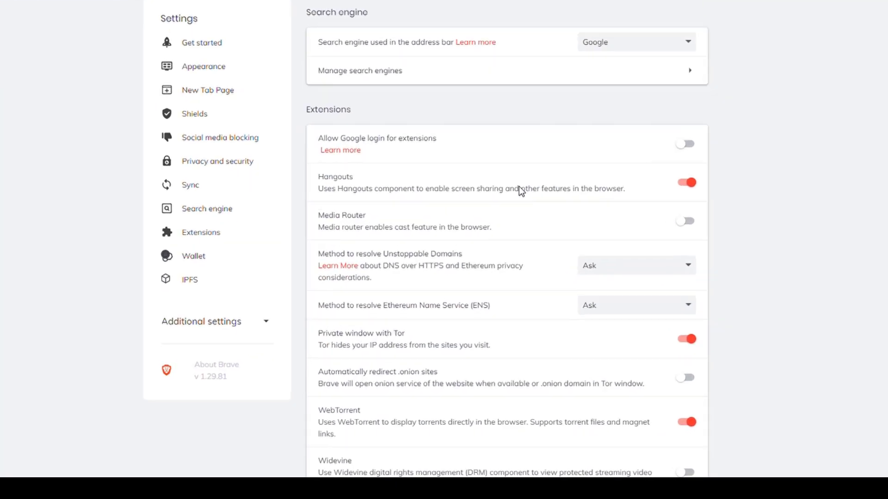
scroll(519, 189, "down", 15)
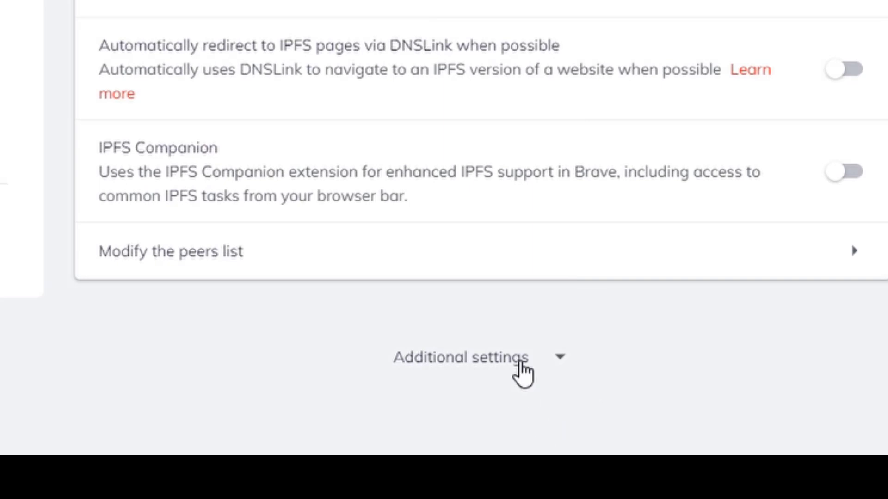
left_click(521, 367)
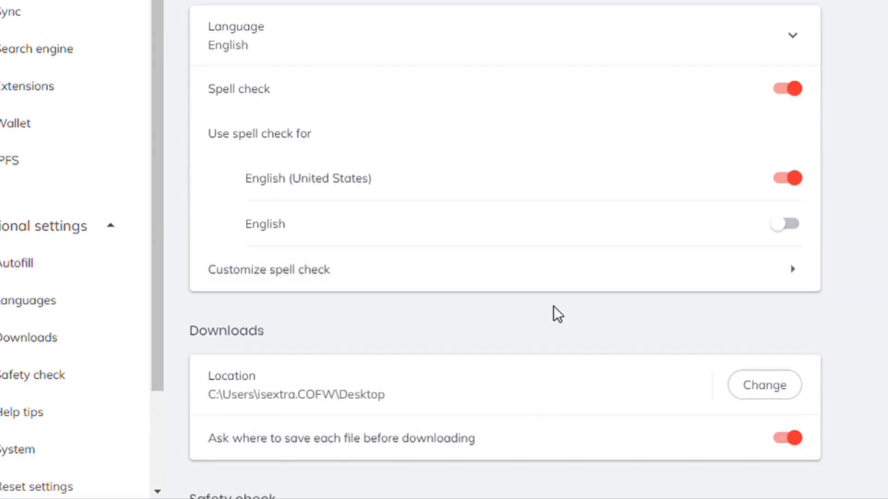
scroll(579, 184, "down", 10)
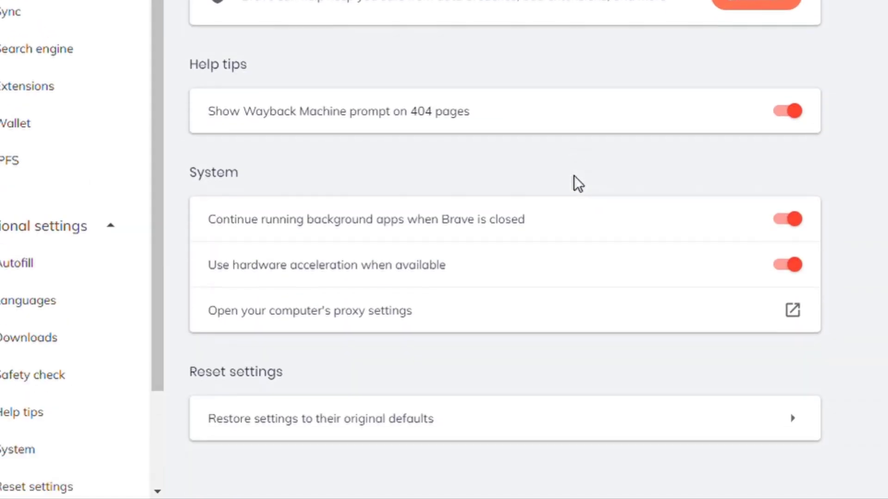
left_click_drag(237, 176, 196, 182)
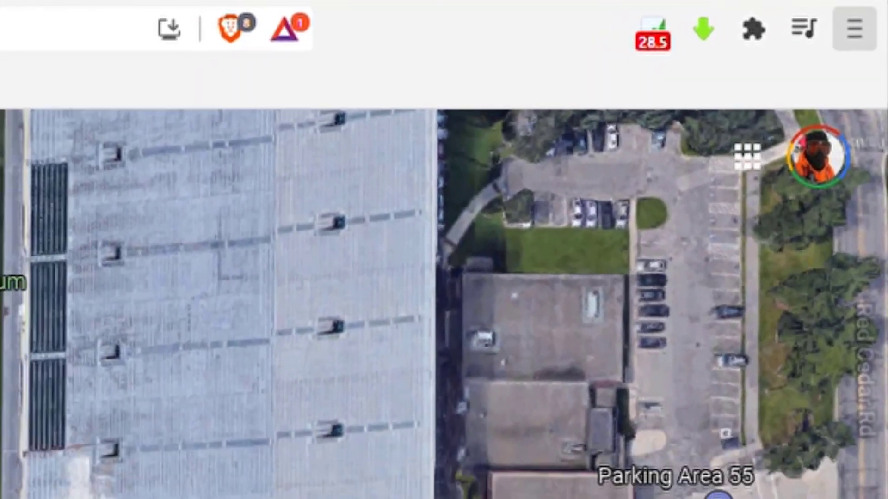
Open Clear browsing data from the Brave menu's More tools
left_click(851, 33)
mouse_move(768, 270)
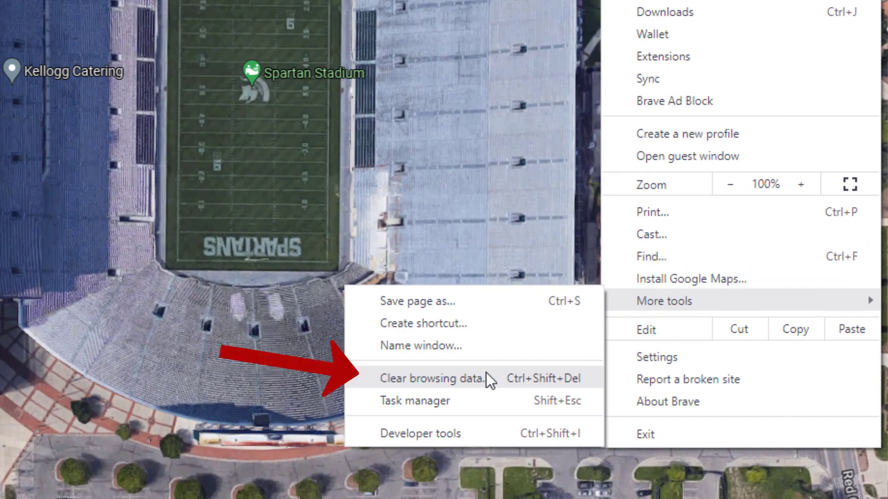
left_click(487, 373)
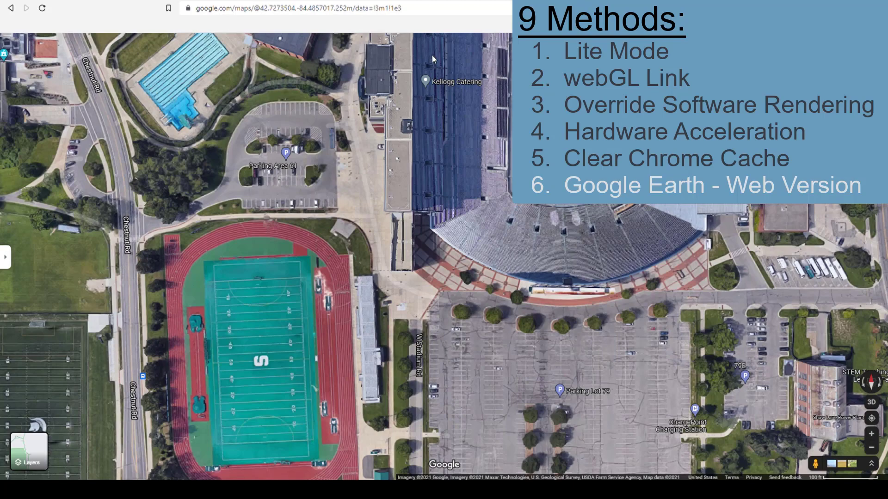
Load Google Earth on the web from the pasted address
left_click(422, 15)
type("http://earth.google.com/web/")
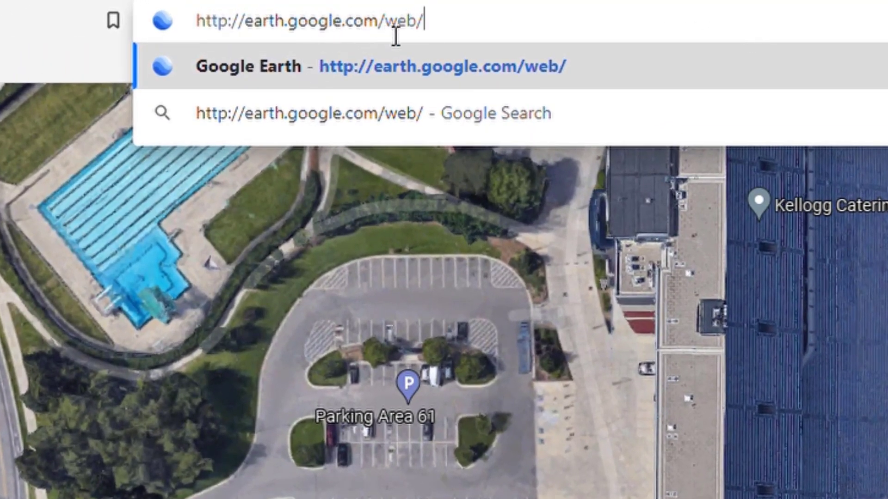
key("Return")
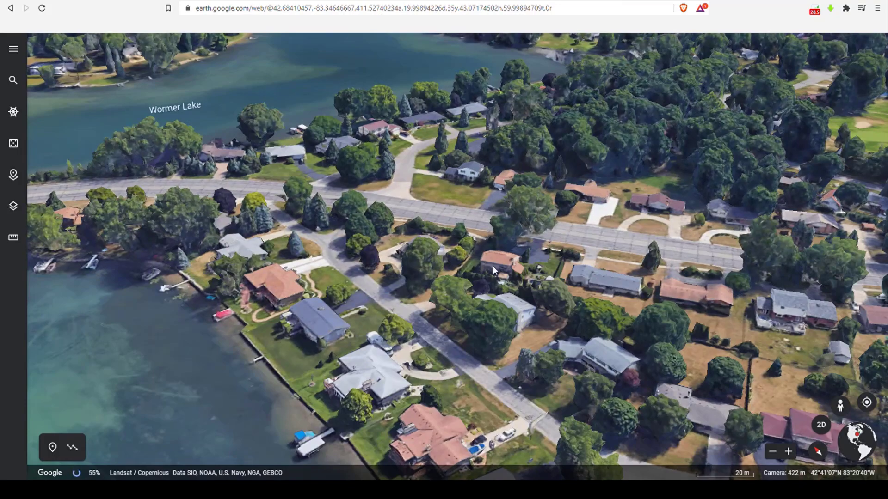
Confirm the Wormer Lake neighbourhood renders in tilted 3D by toggling 2D/3D, zooming and panning
left_click_drag(491, 264, 395, 270)
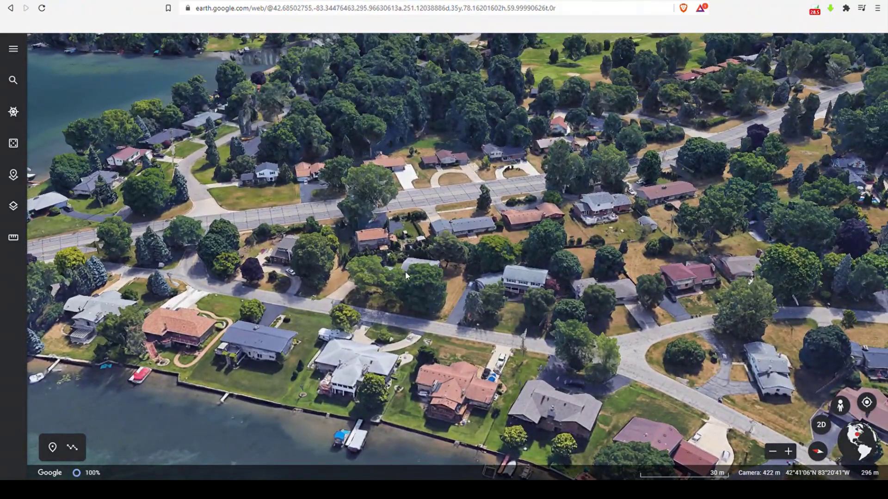
left_click(826, 429)
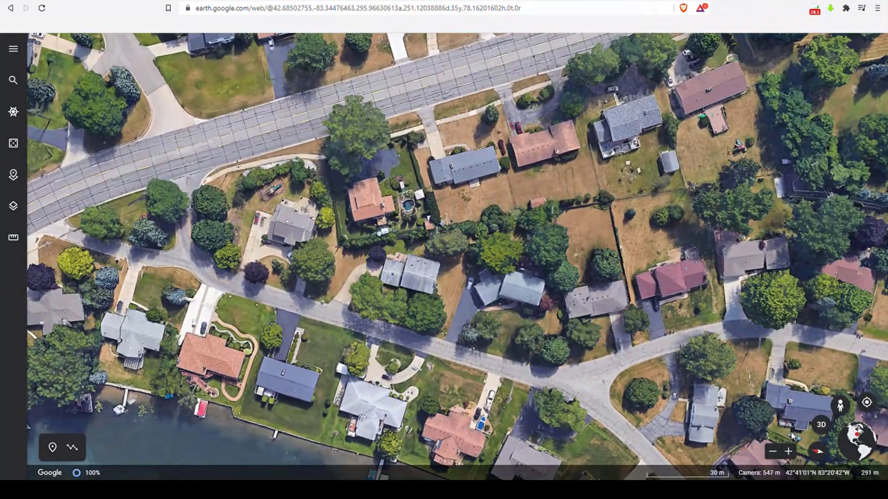
left_click(825, 425)
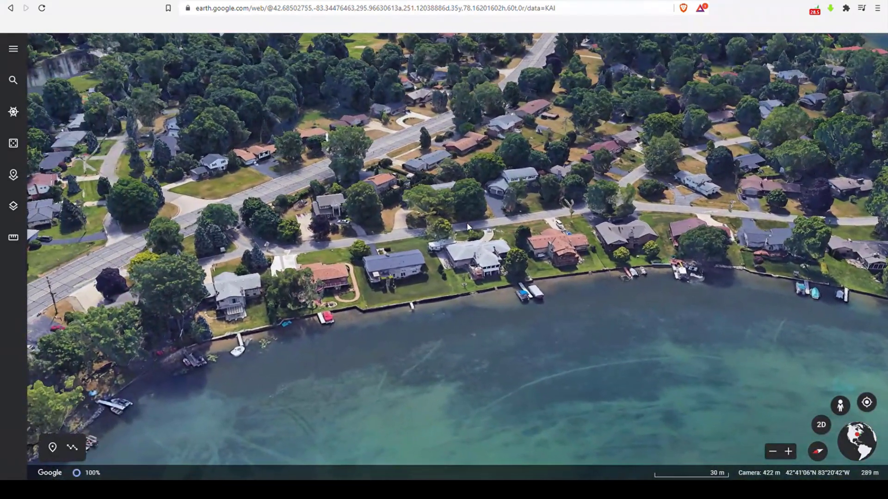
scroll(404, 207, "up", 3)
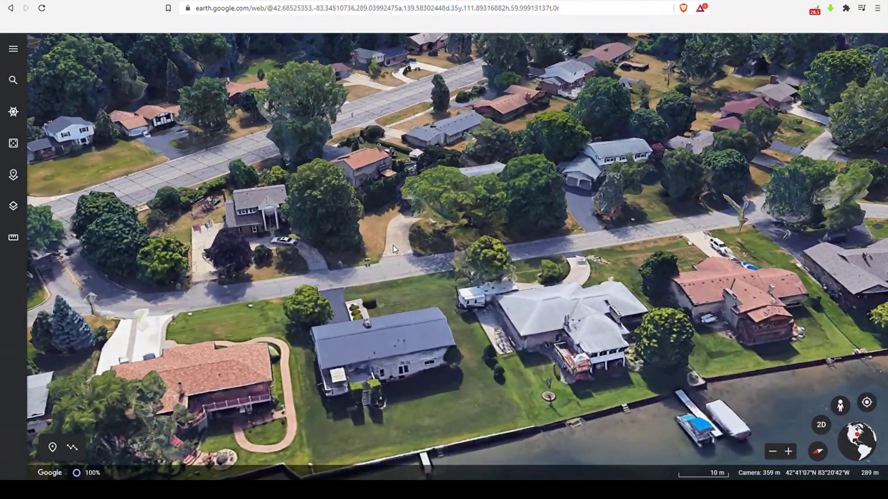
left_click_drag(353, 244, 455, 254)
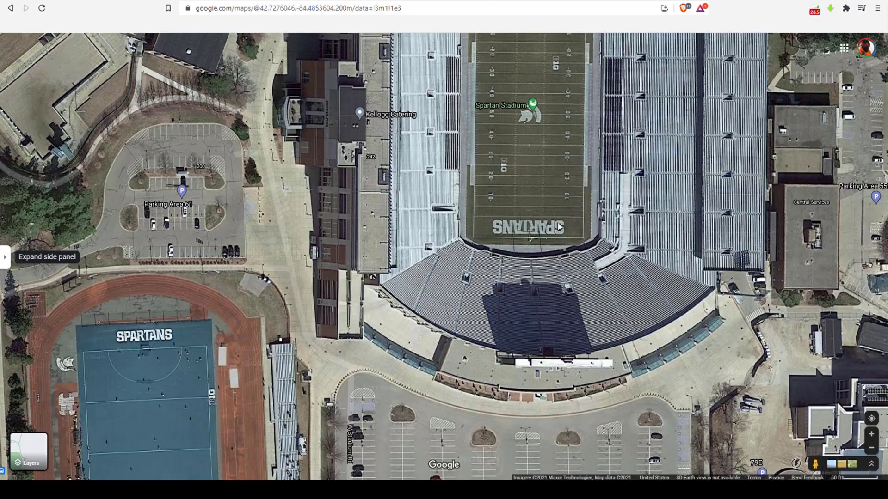
left_click(410, 15)
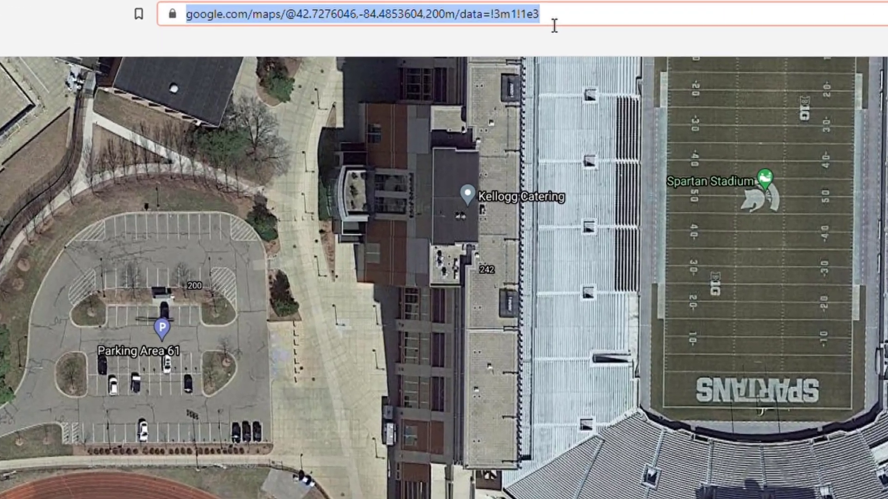
type("https://www.nvidia.com/en-us/geforce/drivers/")
key("Return")
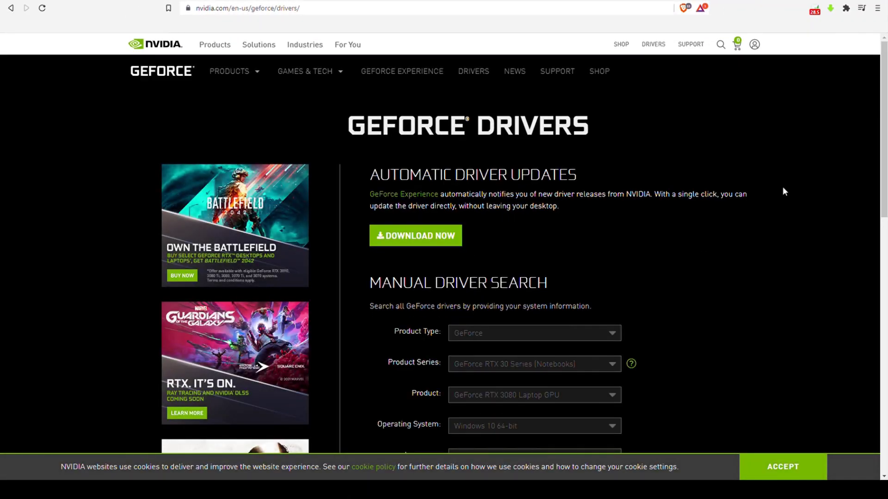
scroll(785, 191, "down", 2)
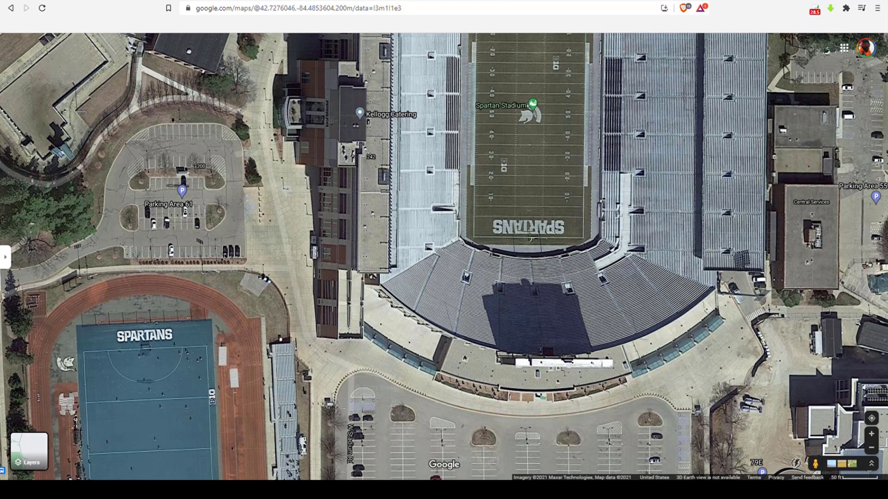
key("ctrl+shift+Escape")
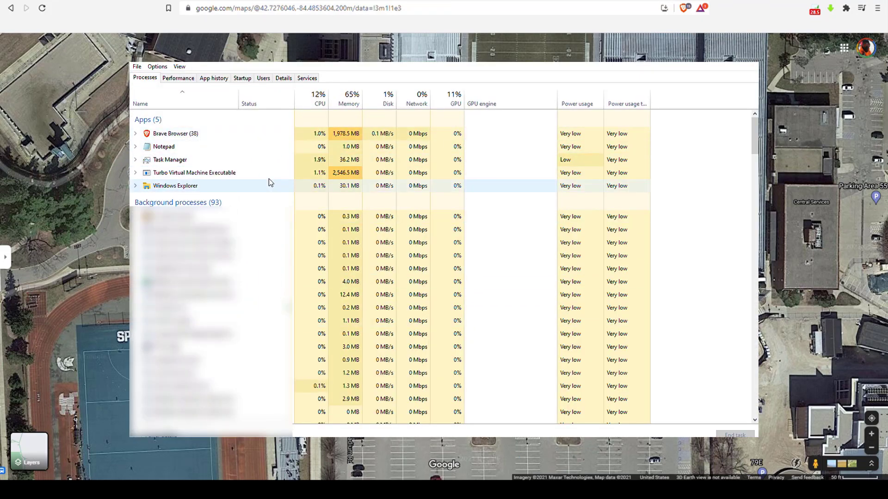
left_click(178, 77)
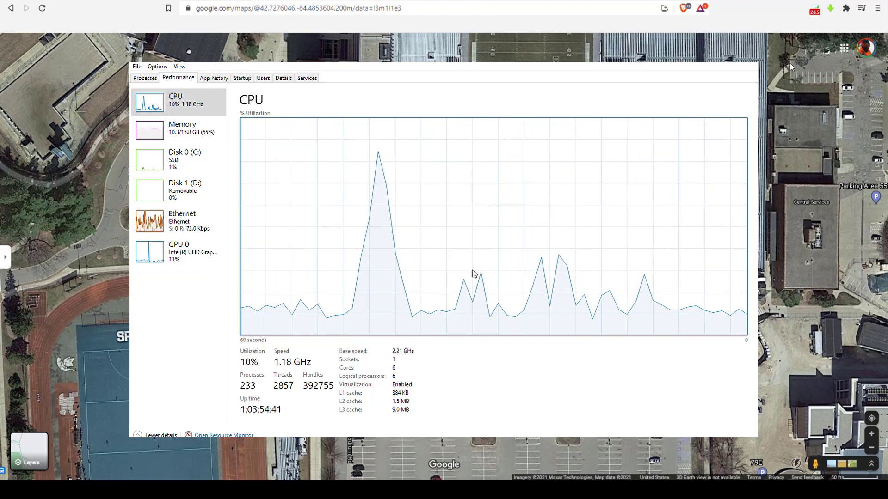
left_click(149, 78)
key("alt+Tab")
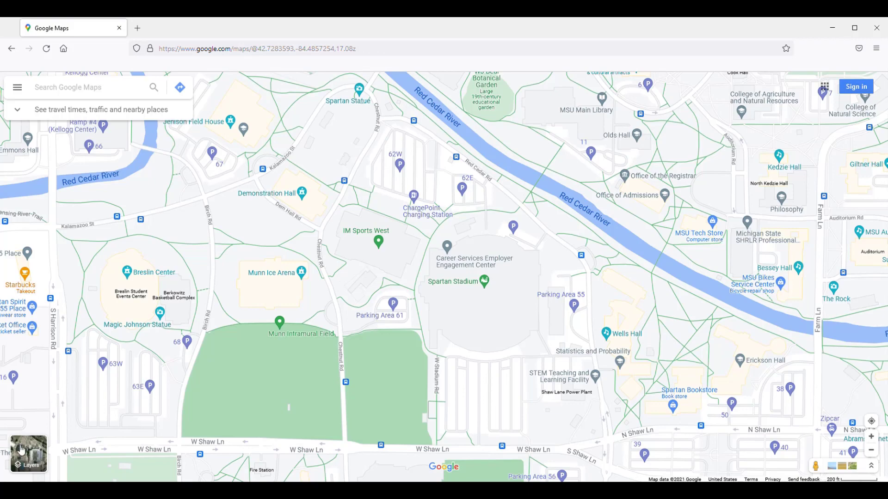
Switch the map to Satellite with Globe view turned on
left_click(20, 449)
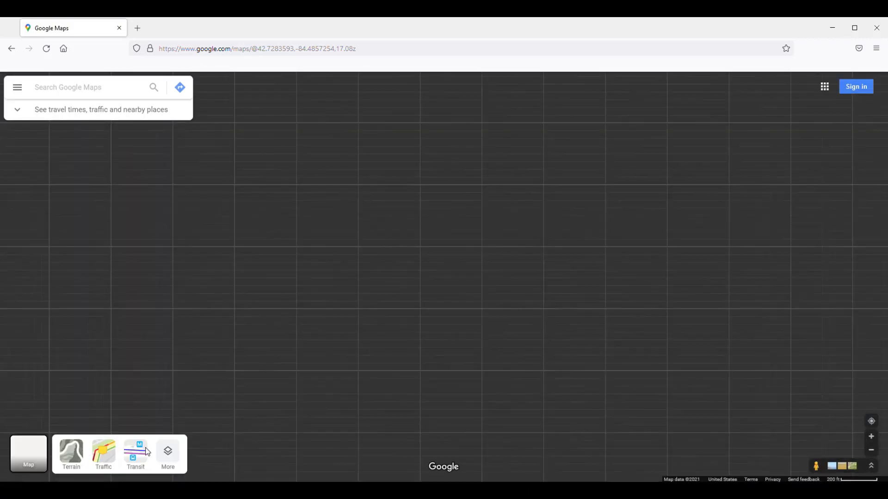
left_click(170, 454)
left_click(58, 459)
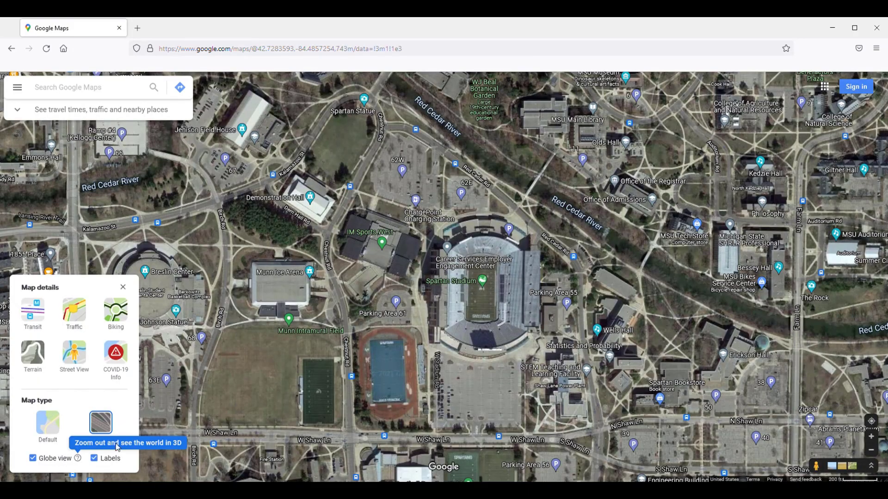
scroll(461, 367, "up", 3)
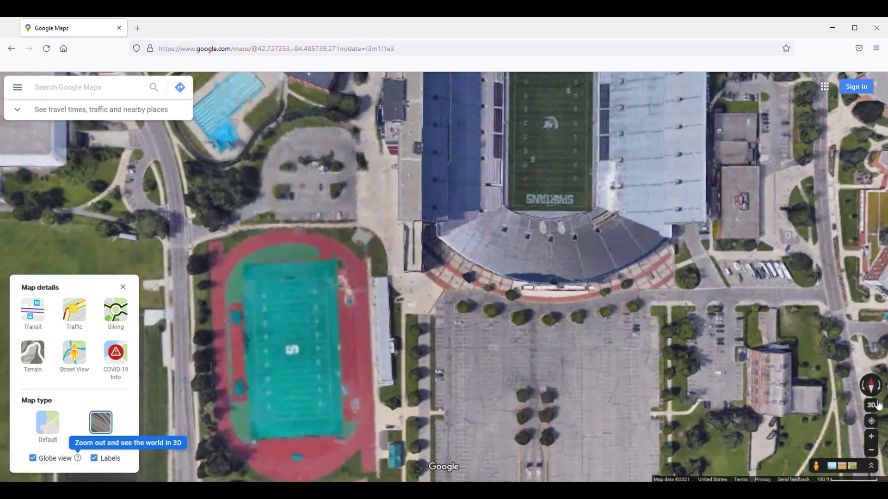
Tilt Spartan Stadium into 3D, rotate around it, then face north again
left_click(876, 404)
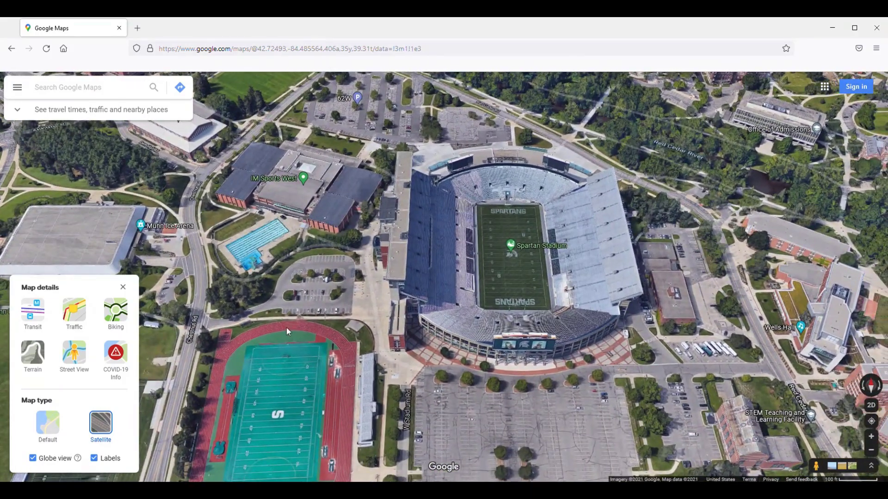
scroll(469, 282, "up", 3)
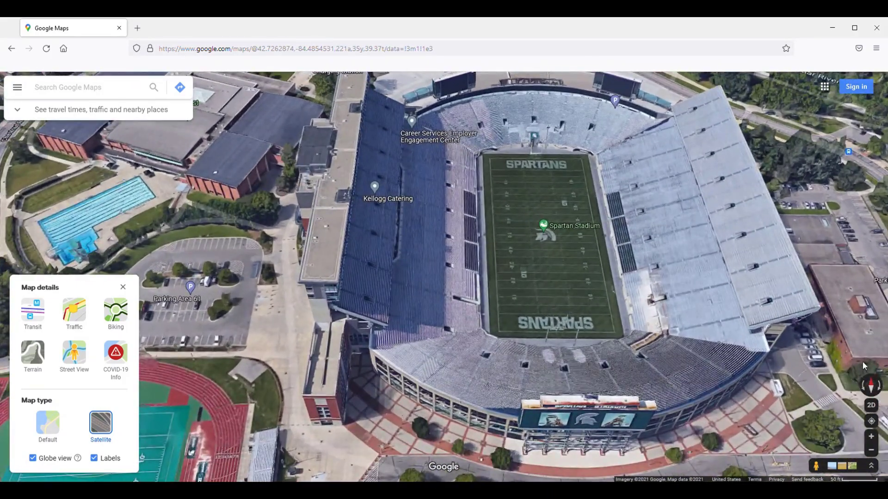
left_click(866, 390)
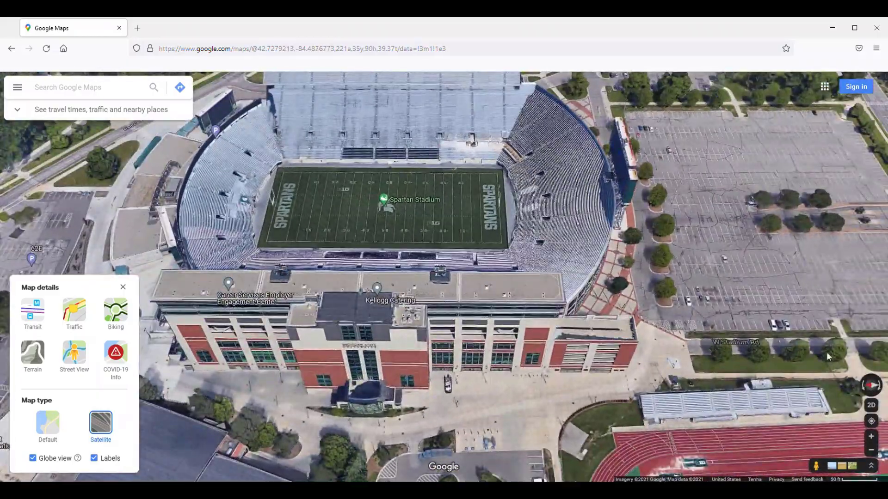
left_click(878, 385)
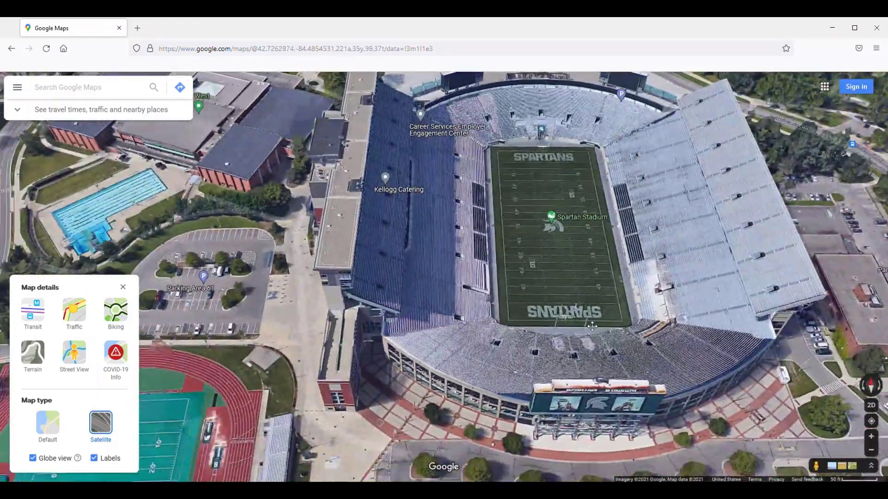
scroll(573, 298, "down", 3)
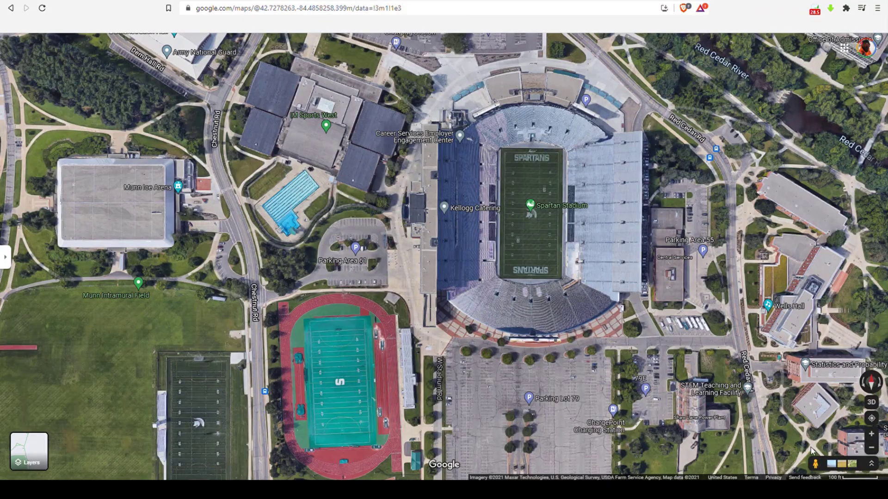
Tilt Spartan Stadium's satellite view into 3D and zoom closer on the stands
left_click(871, 402)
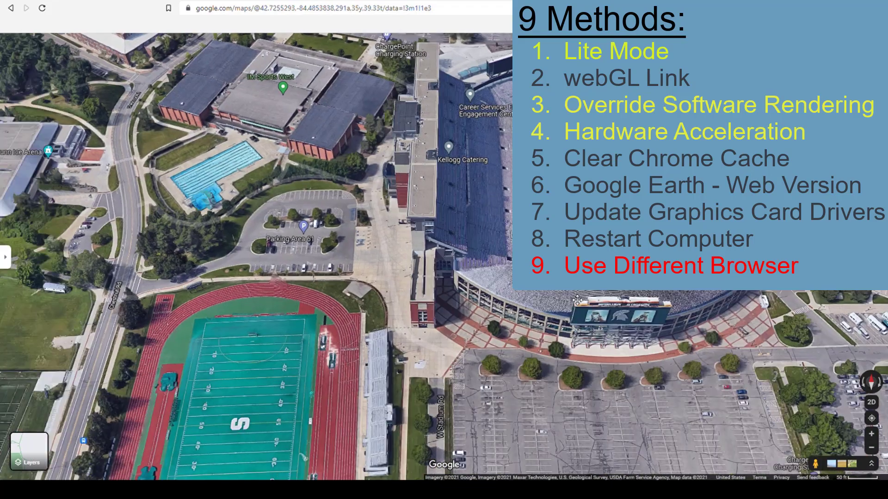
scroll(553, 232, "up", 3)
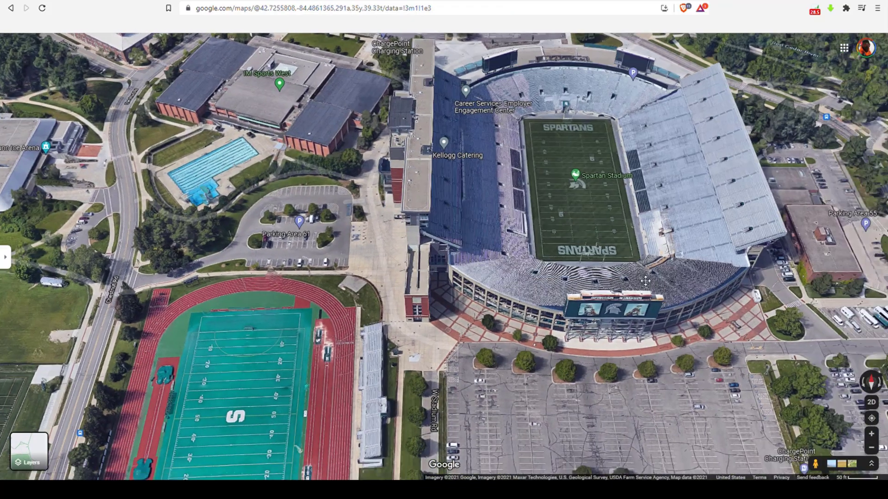